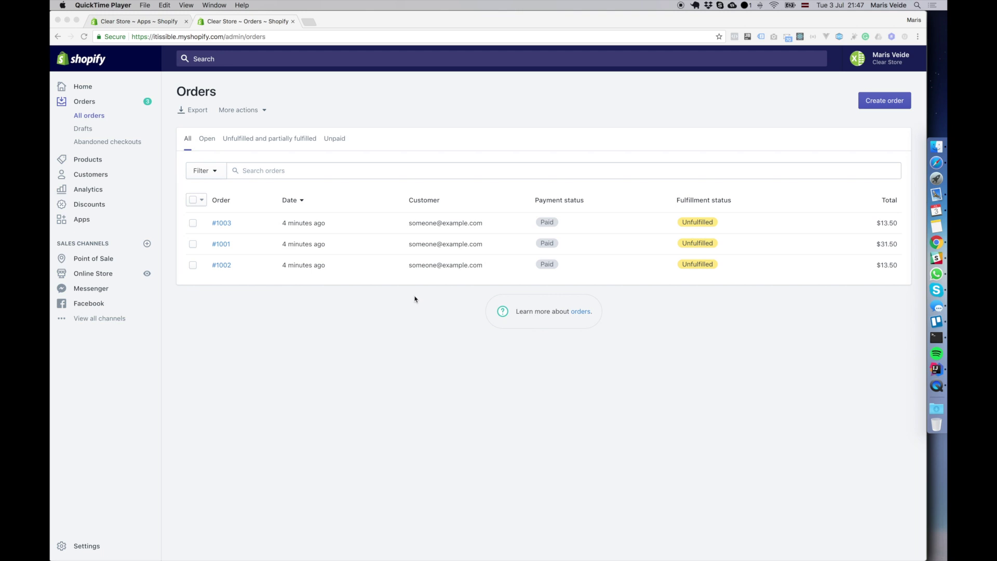
- Sort the Shopify orders #1001–#1003 by order number in descending order
left_click(291, 227)
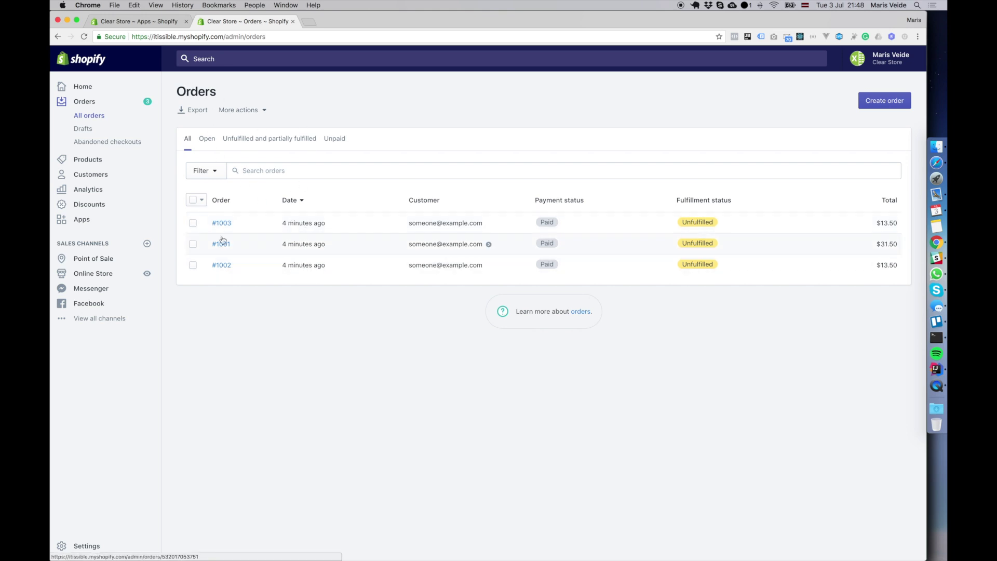
left_click(228, 207)
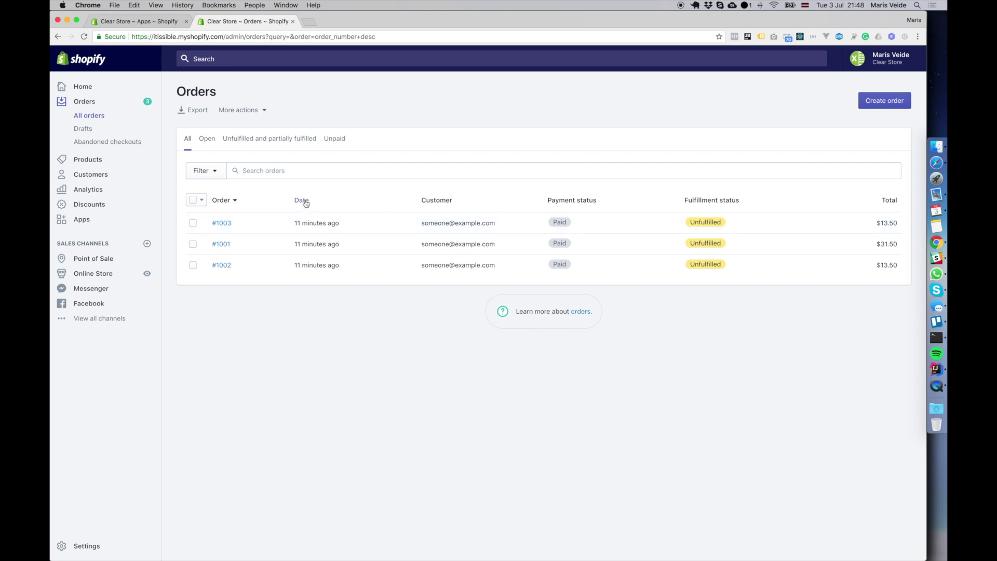
- Run an Excelify export with Orders selected
left_click(134, 22)
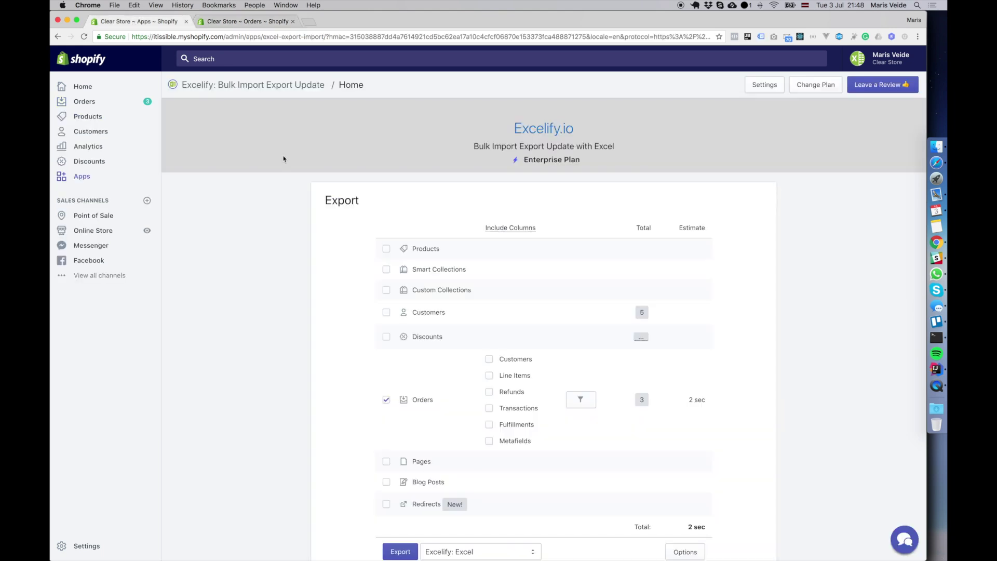
scroll(434, 286, "down", 3)
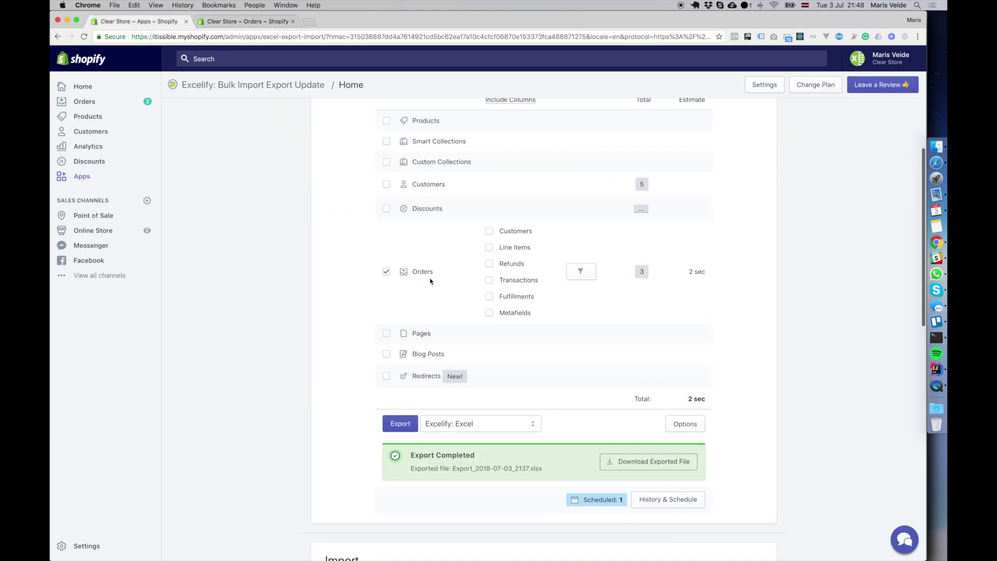
left_click(414, 273)
scroll(427, 314, "up", 2)
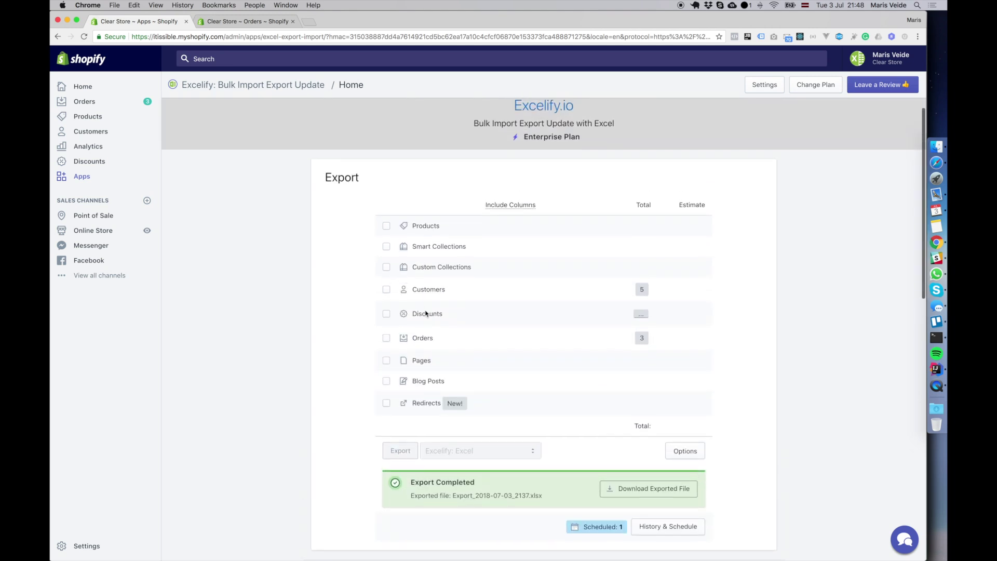
left_click(423, 338)
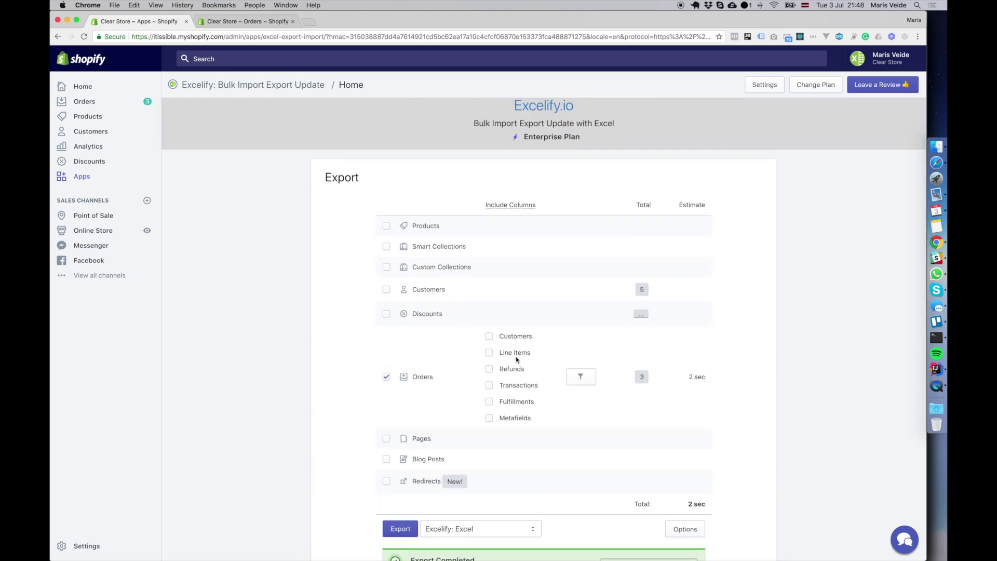
scroll(519, 363, "down", 3)
scroll(520, 355, "up", 1)
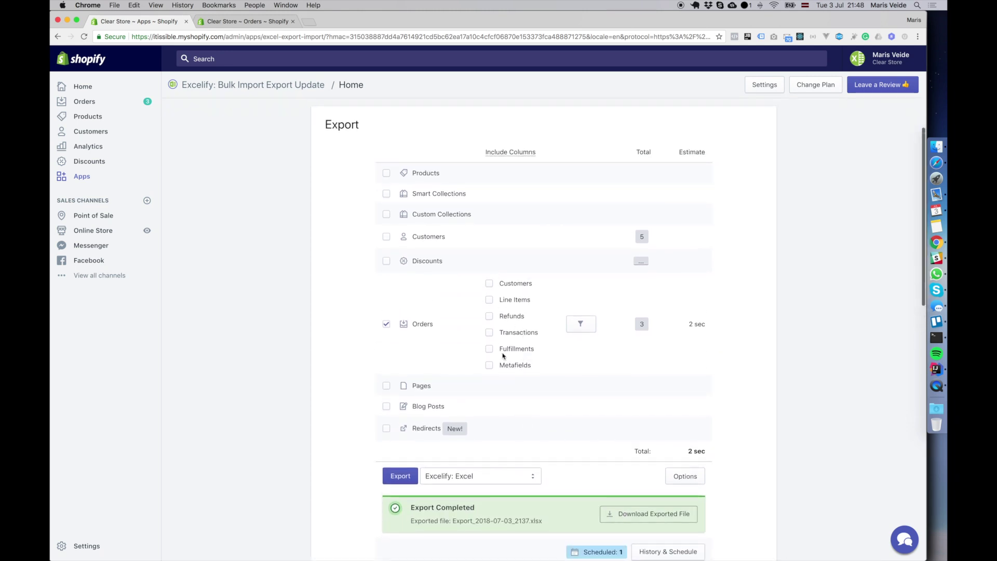
scroll(501, 354, "down", 2)
left_click(400, 387)
- Download Export_2018-07-03_2148.xlsx and open it in Excel
scroll(362, 331, "up", 2)
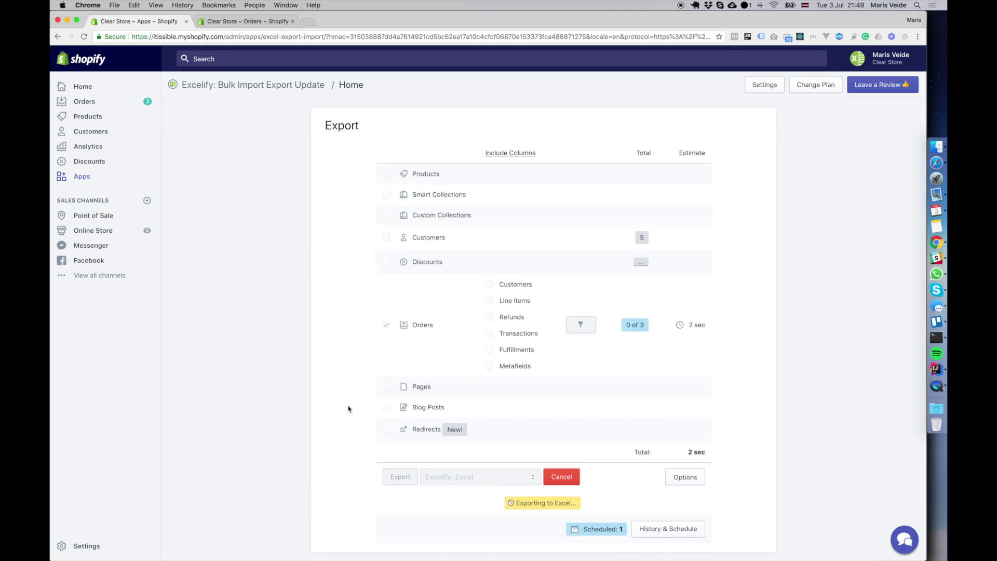
left_click(646, 519)
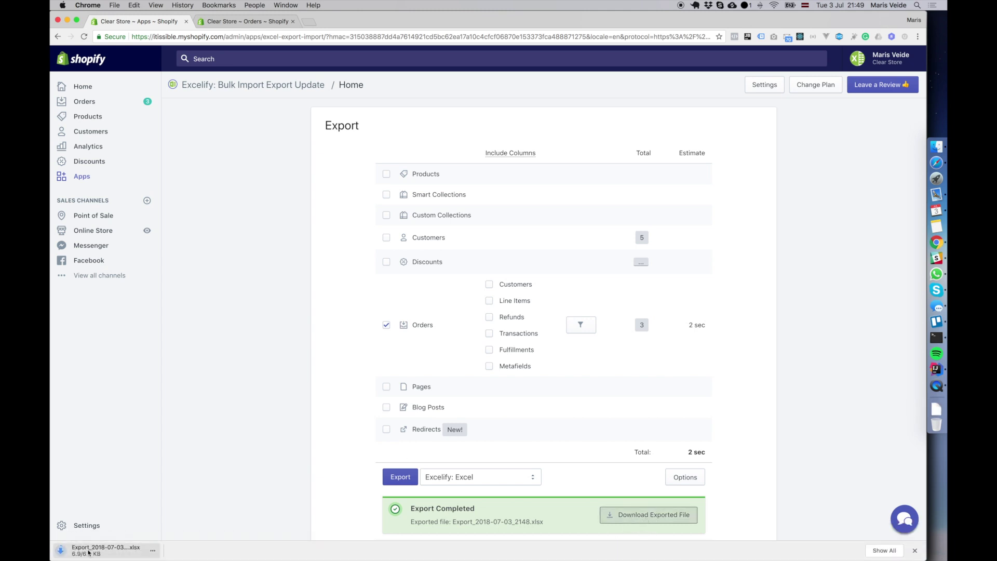
left_click(93, 551)
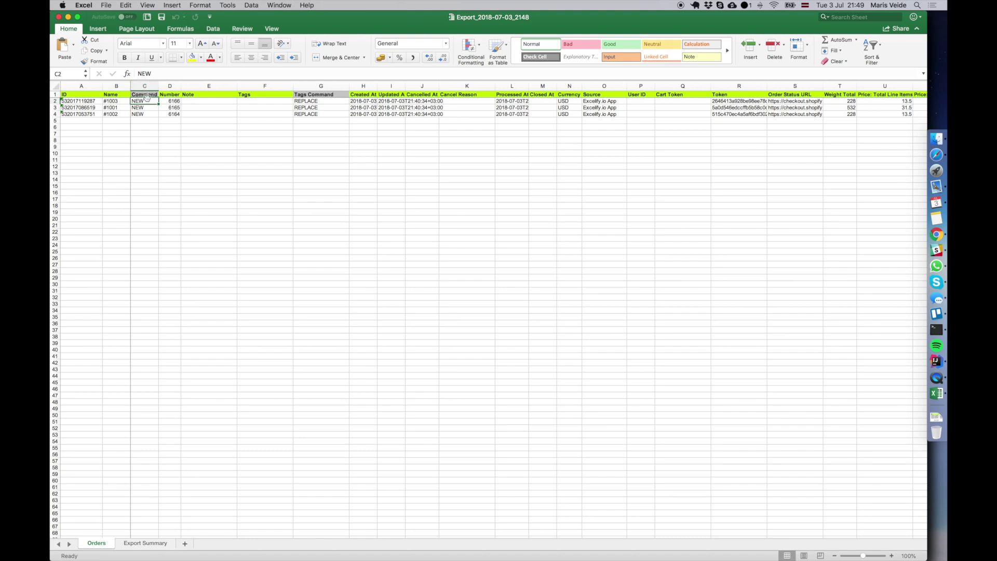
- Zoom in and set the Command of all three orders to UPDATE in C2–C4
left_click(891, 556)
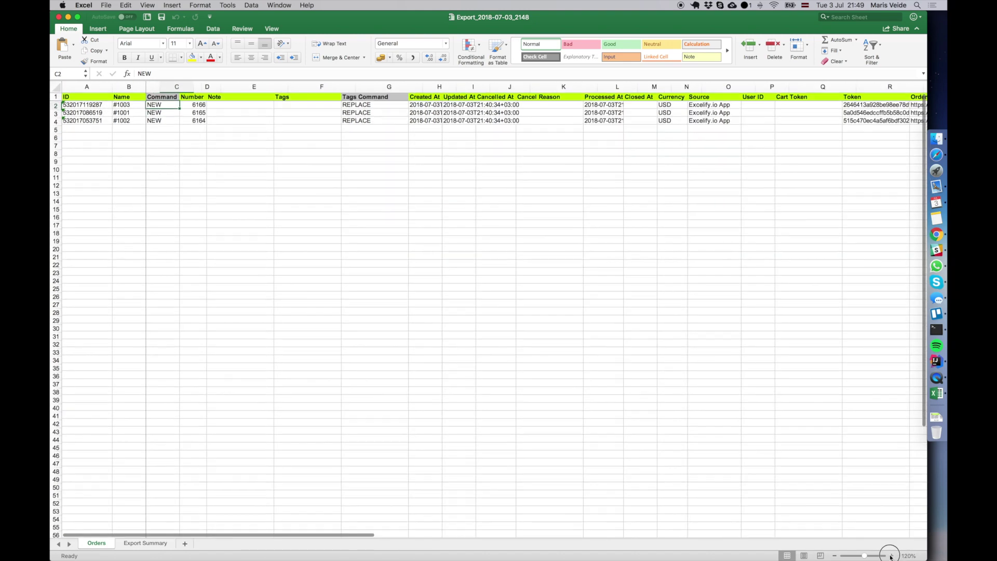
left_click(891, 555)
left_click(891, 555)
left_click(891, 556)
left_click(891, 556)
left_click(891, 556)
left_click(891, 555)
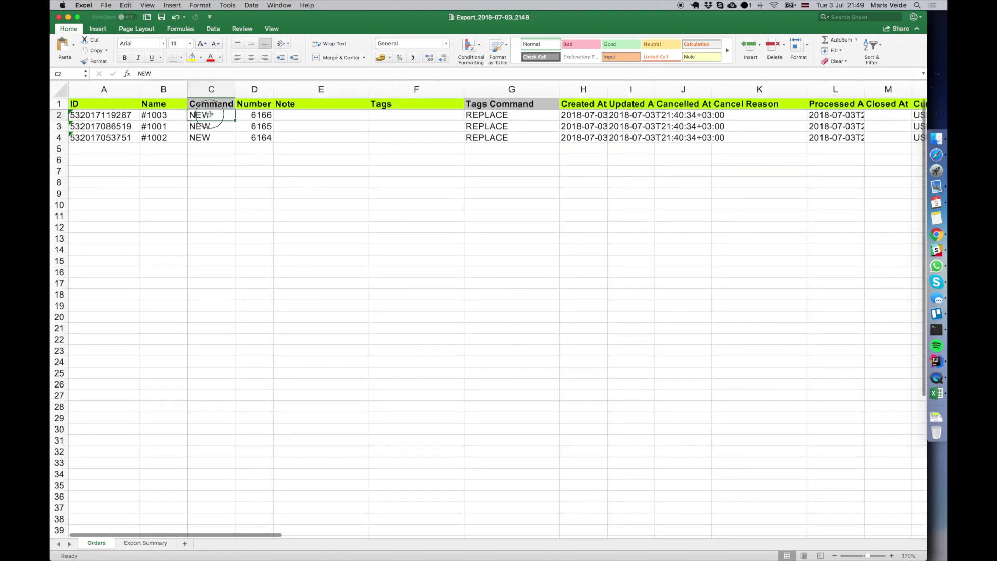
type("UPDATE")
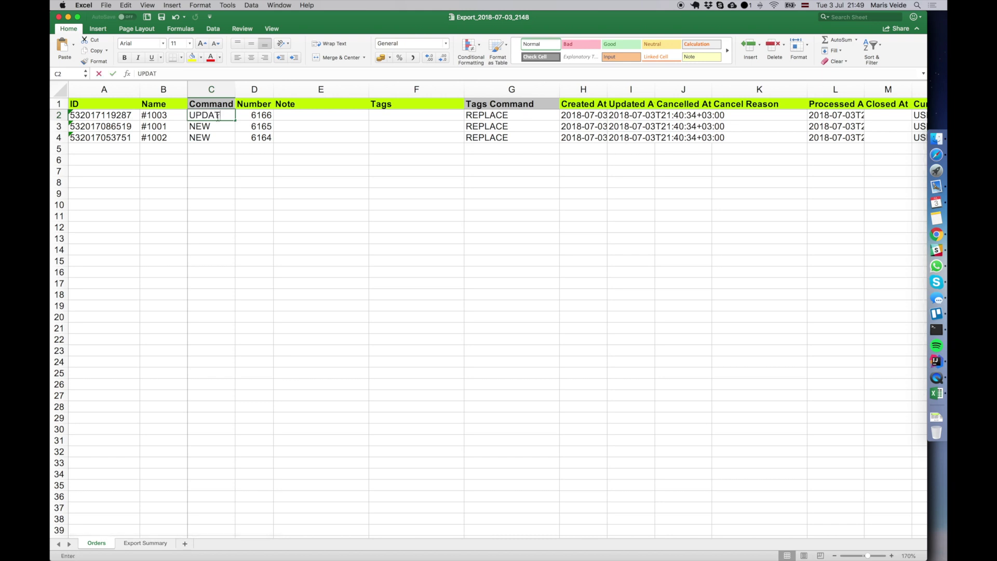
key("Return")
key("super+d")
key("Down")
key("super+d")
- Save the workbook and select the columns from Number to Processed At
left_click(218, 119)
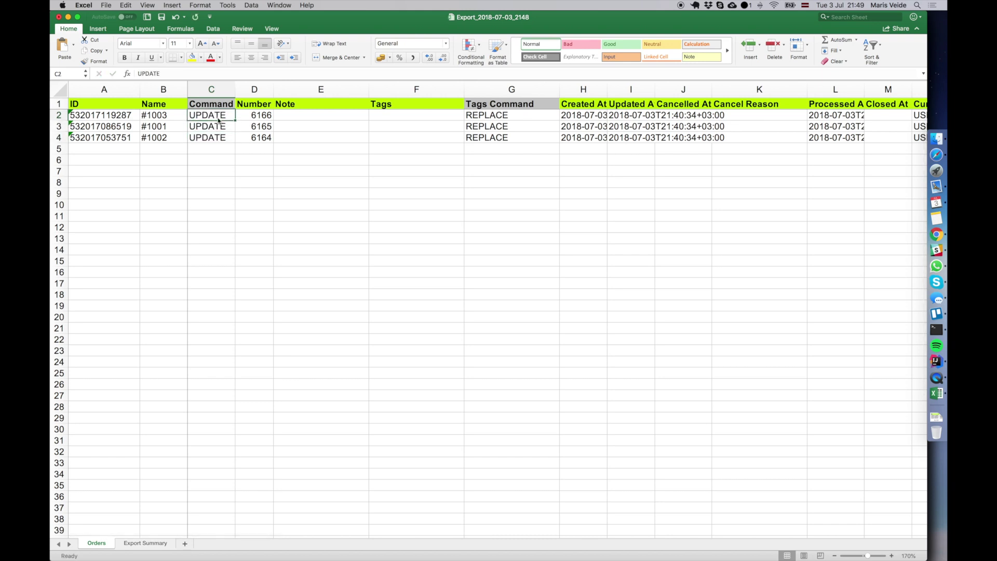
key("super+s")
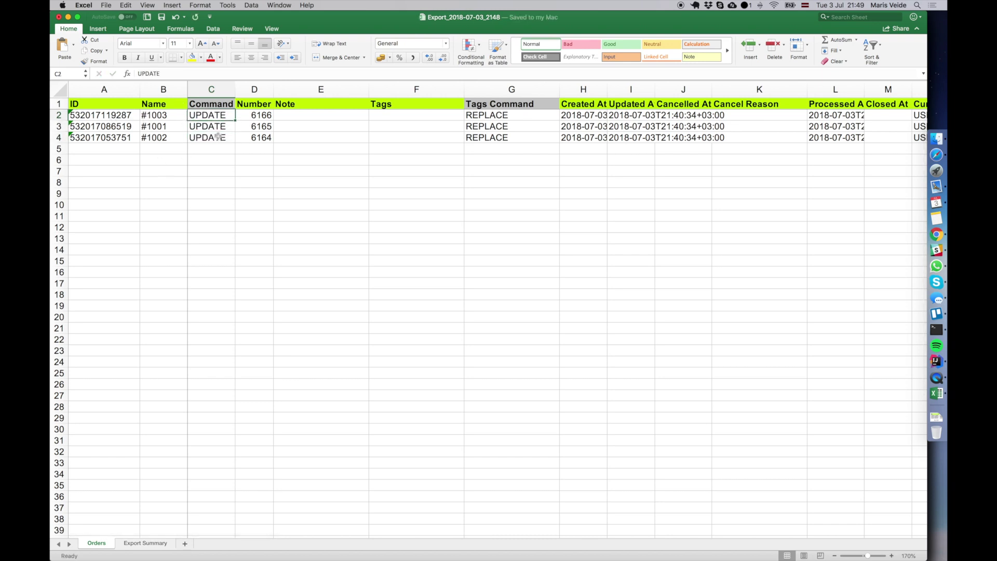
left_click_drag(255, 89, 813, 93)
- Delete the selected columns from Number to Processed At
scroll(813, 93, "right", 4)
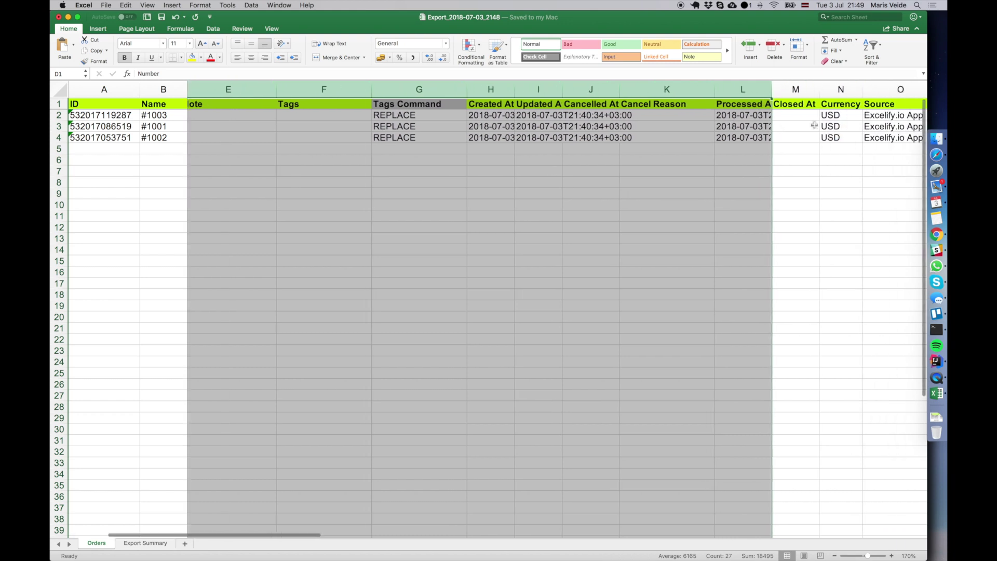
right_click(726, 87)
left_click(820, 137)
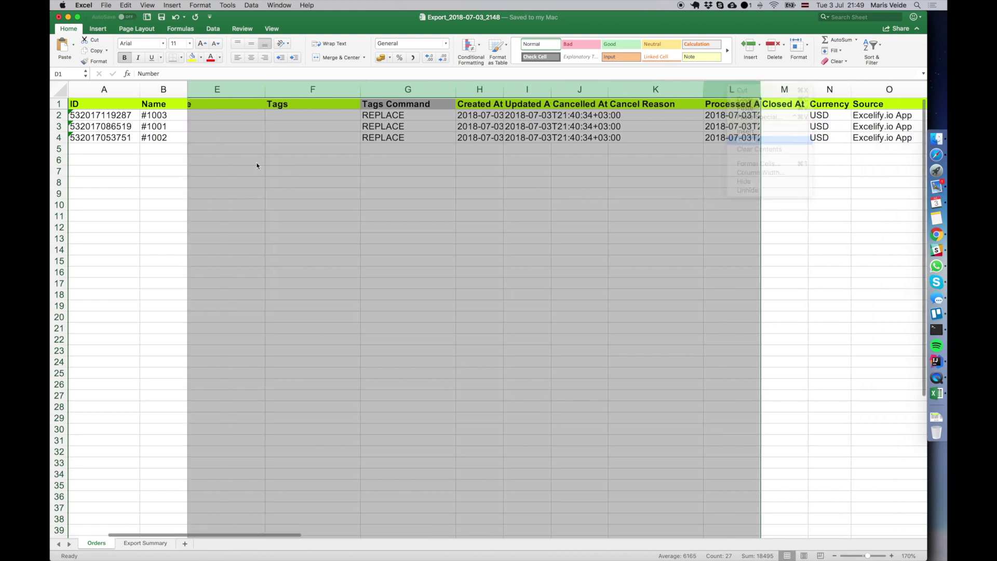
- Delete every column from Currency to the end, leaving ID, Name, Command, Closed At
left_click(254, 158)
left_click(304, 89)
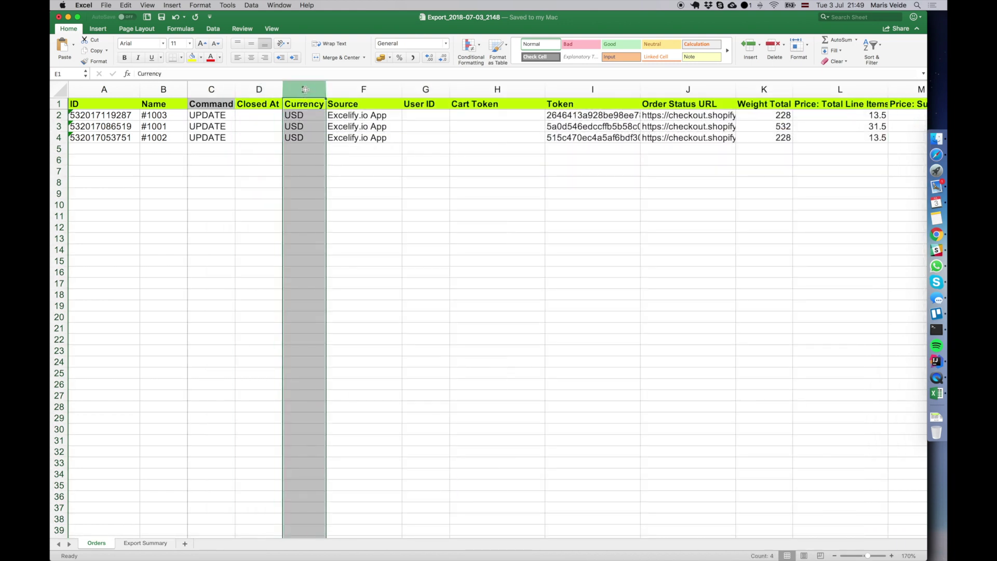
key("ctrl+shift+Right")
right_click(319, 87)
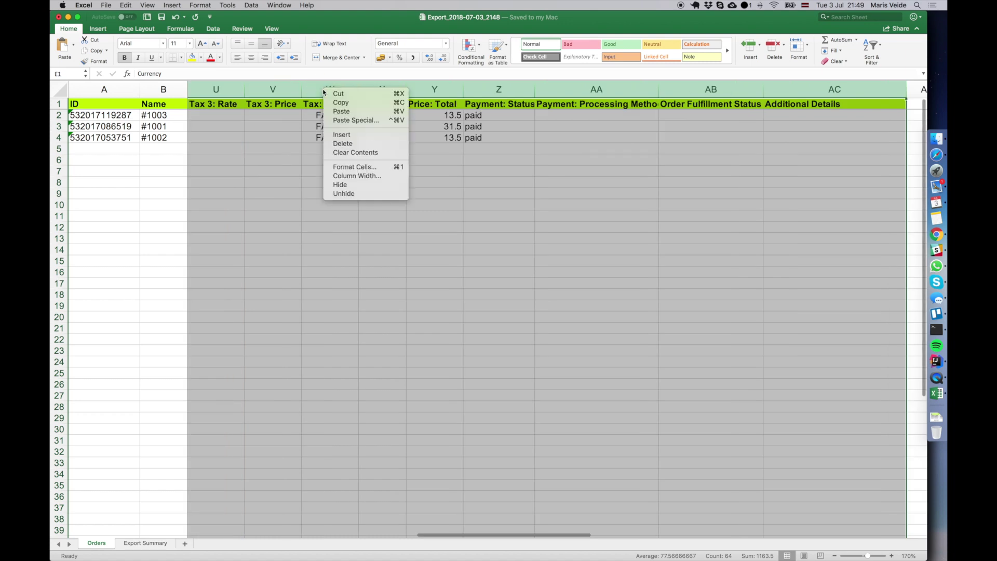
left_click(353, 138)
left_click(235, 138)
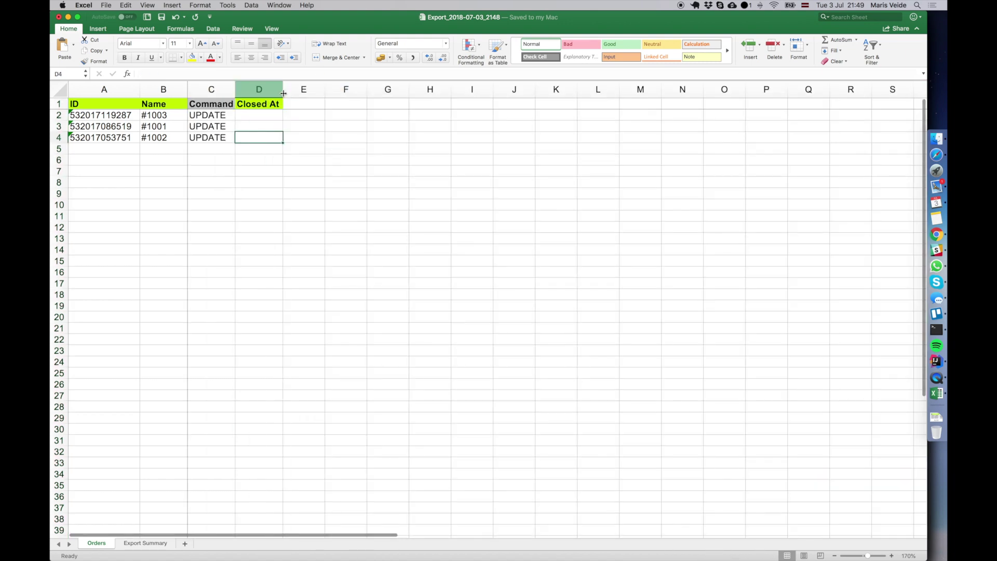
- Widen Closed At and fill in 2018-07-01 for all three orders
left_click_drag(282, 90, 288, 106)
left_click(268, 114)
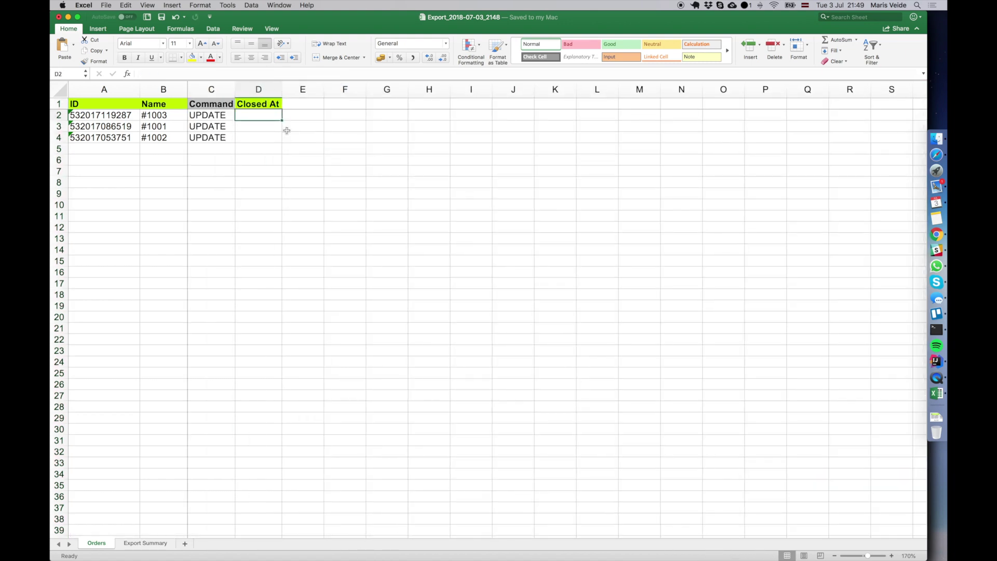
type("2018-07-01")
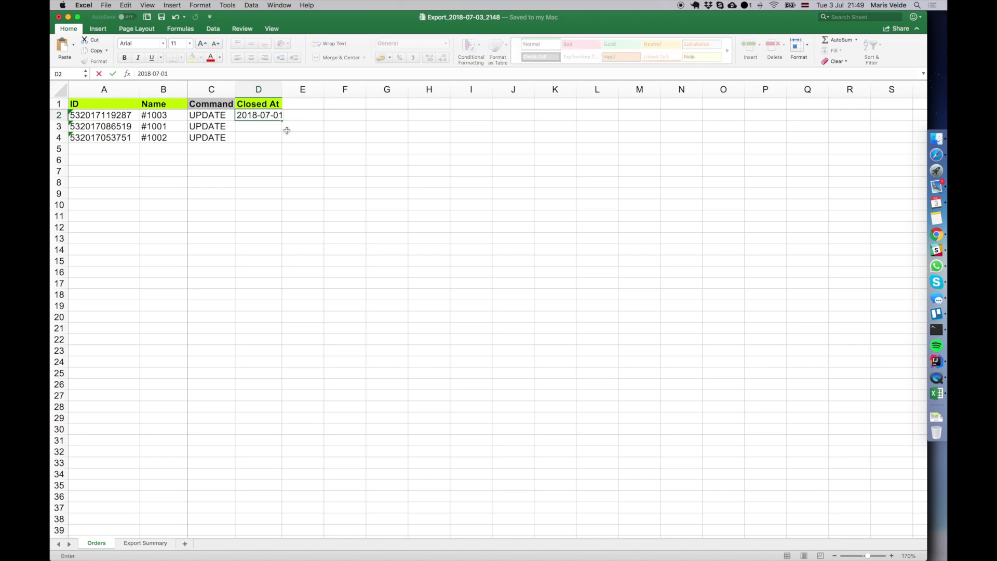
key("Return")
key("ctrl+d")
key("Return")
key("ctrl+d")
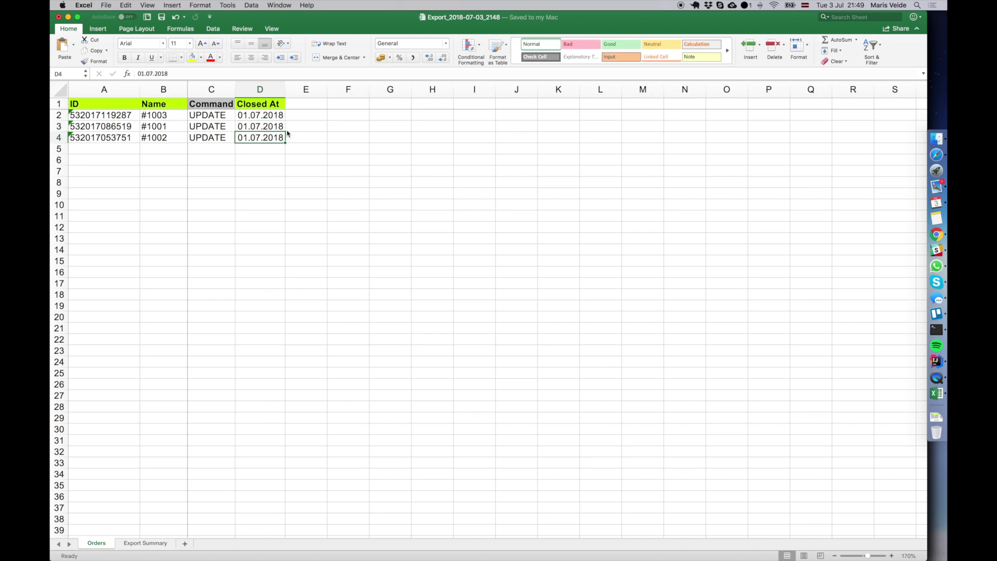
key("Up")
key("Up")
key("Up")
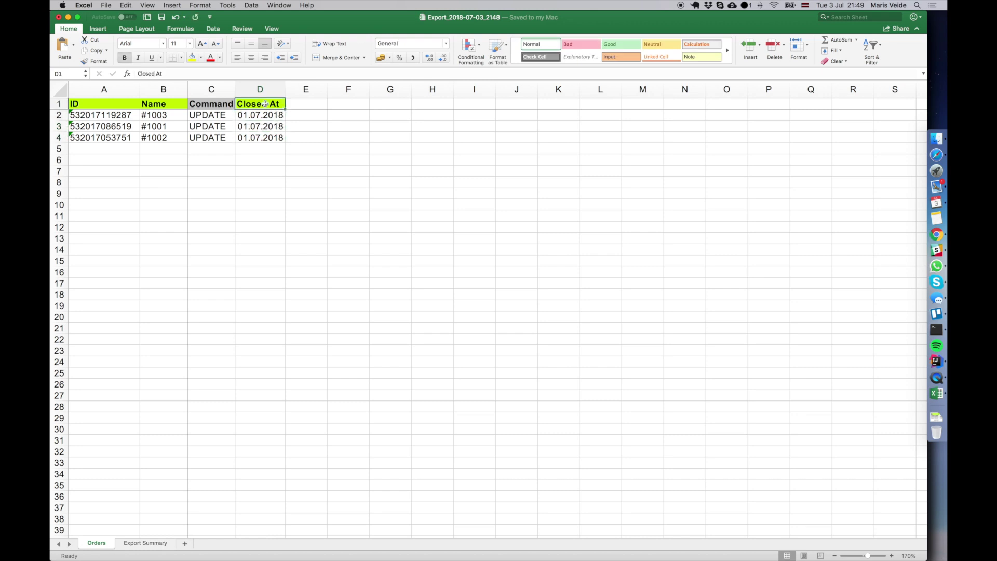
- Select the three Closed At dates and save the workbook
left_click_drag(262, 111, 262, 137)
left_click(259, 137)
left_click(262, 137)
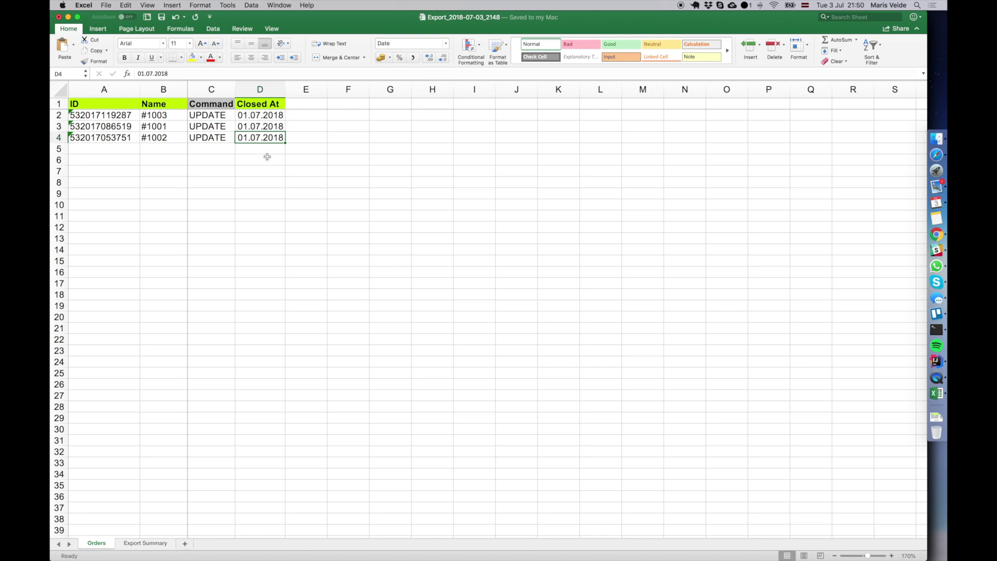
key("super+s")
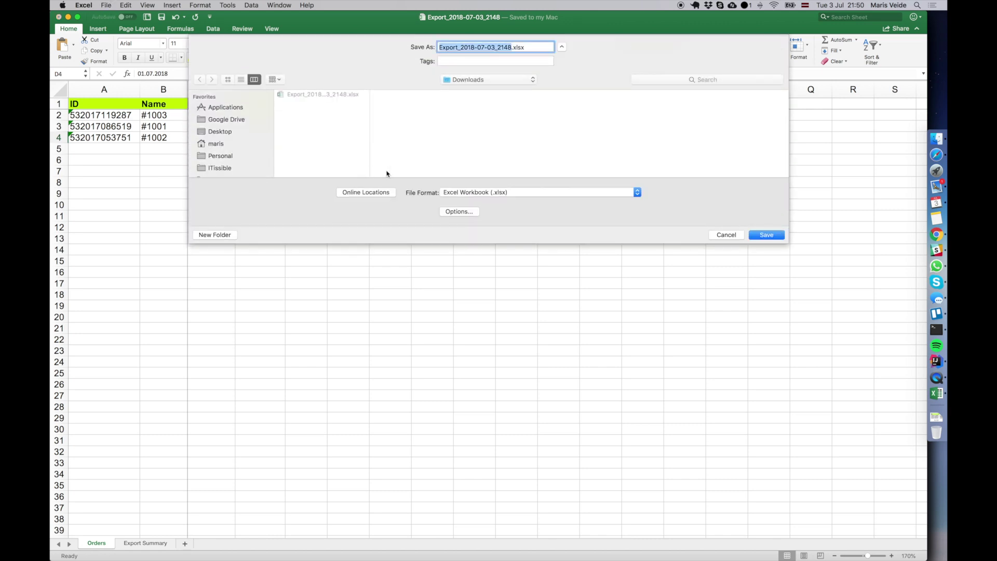
- Save the workbook as archive.xlsx and delete the #1002 row
type("archive")
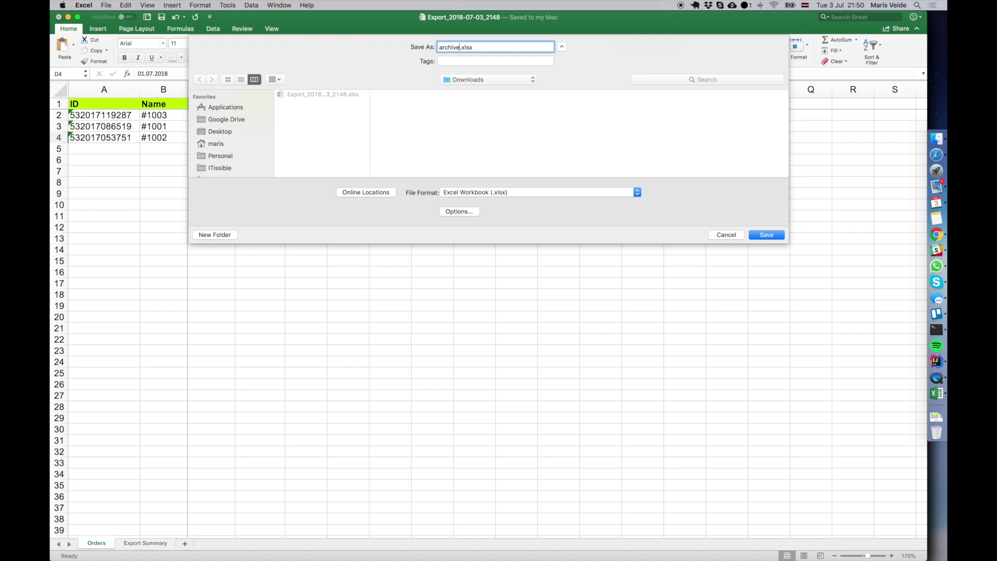
key("Return")
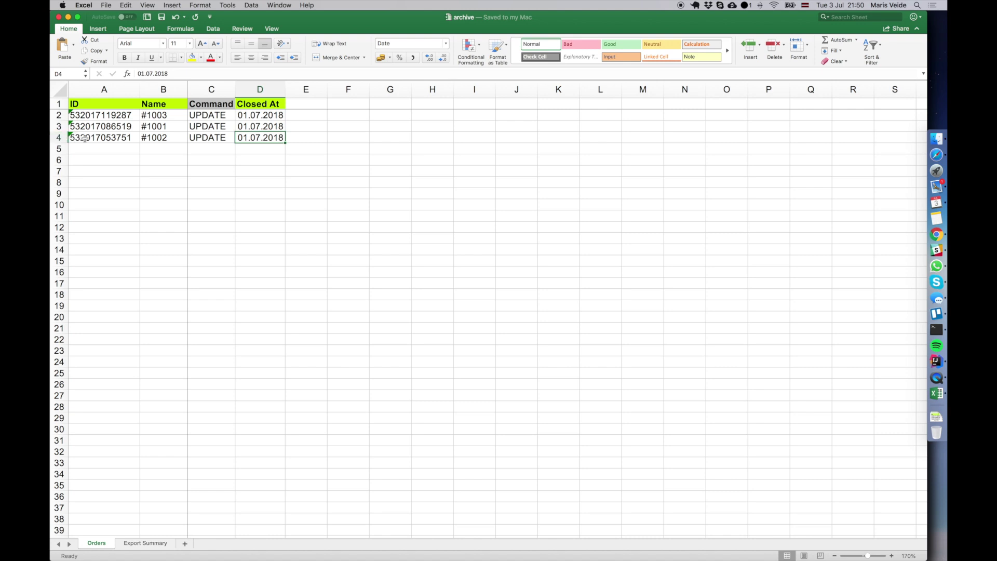
left_click(59, 137)
right_click(59, 137)
left_click(103, 192)
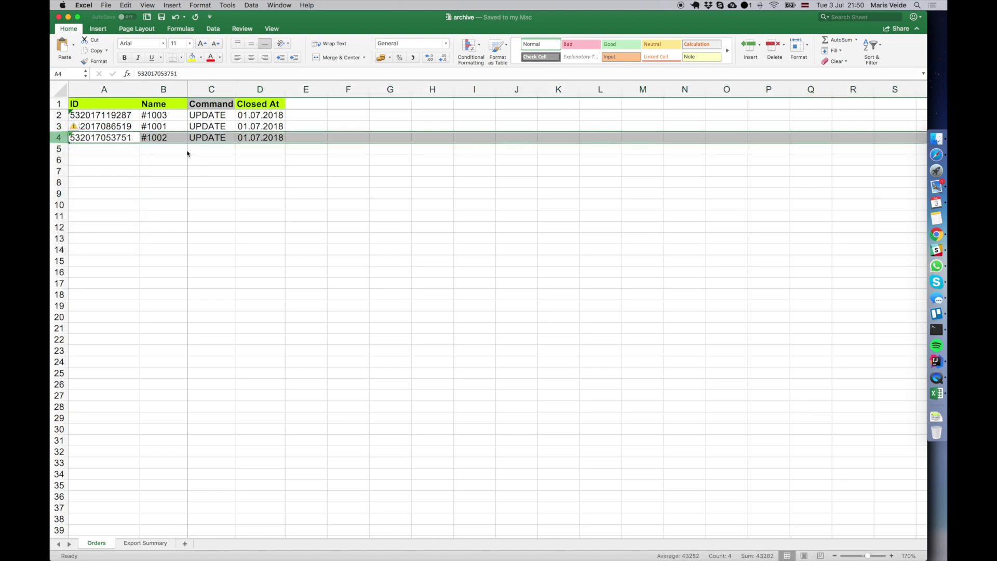
- Select the remaining order names for #1003 and #1001
left_click(166, 127)
left_click_drag(167, 117, 164, 128)
left_click(170, 127)
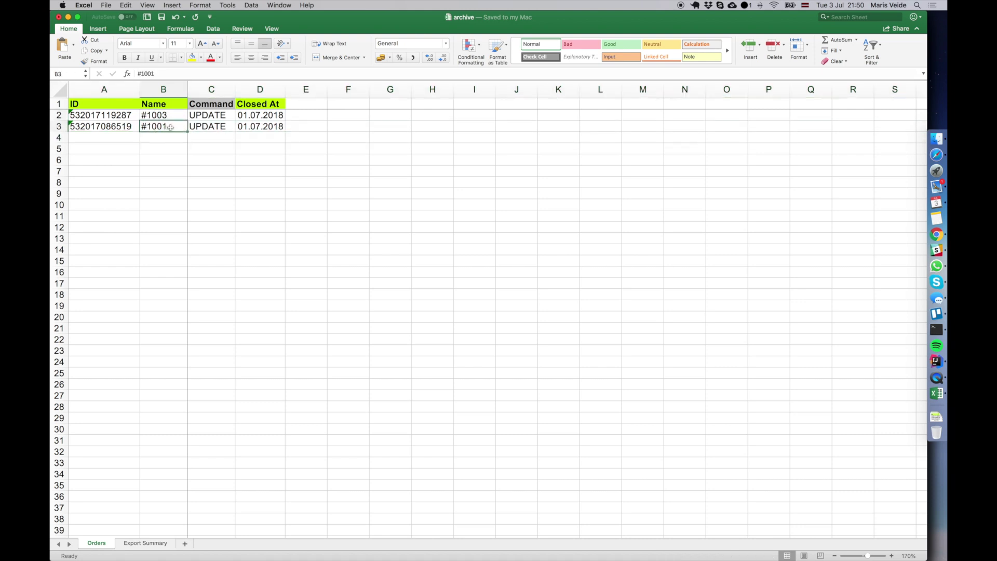
left_click(170, 114)
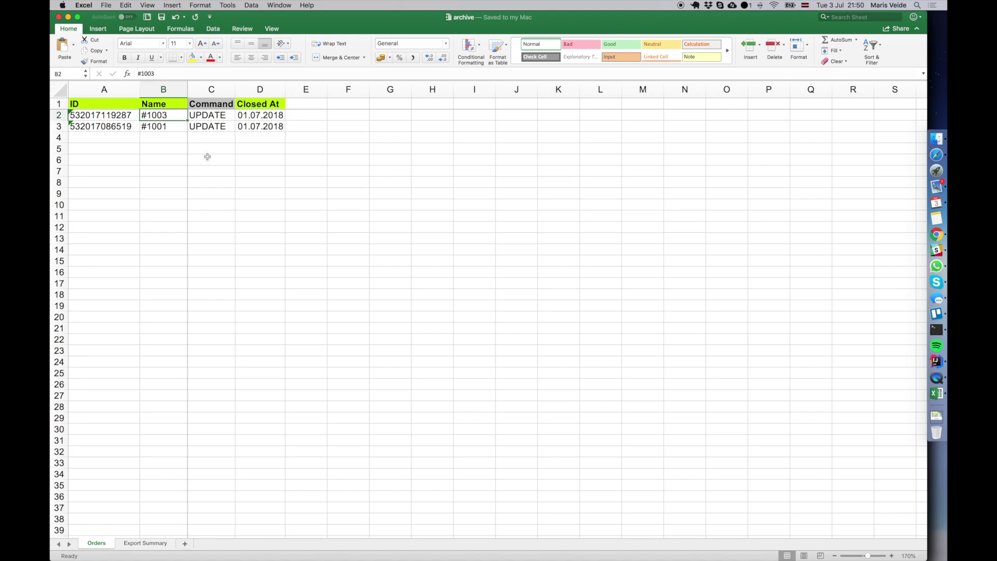
- Drop archive.xlsx from Downloads into Excelify's import area, import it, and view Orders
left_click(936, 234)
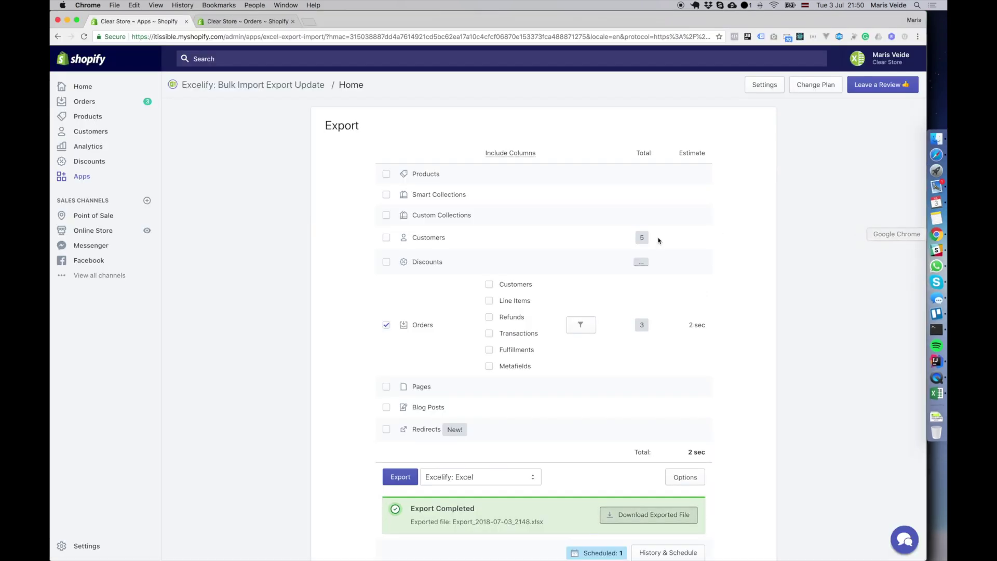
scroll(512, 430, "down", 6)
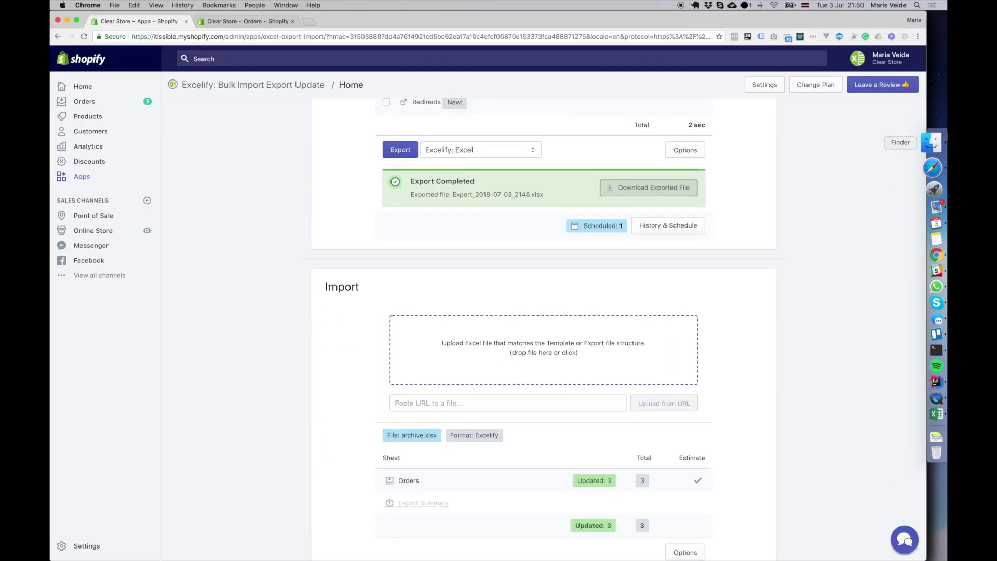
left_click(936, 139)
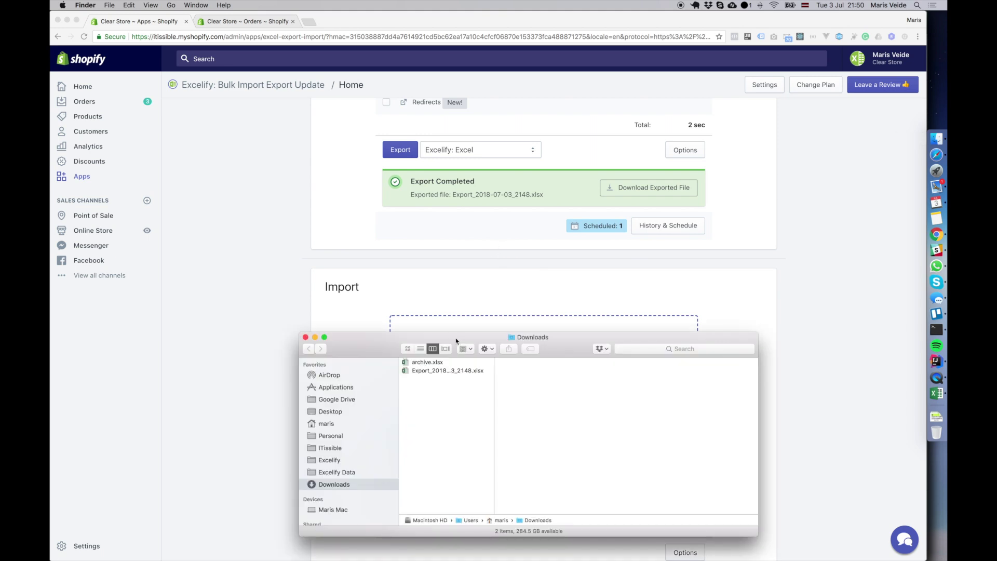
left_click_drag(456, 341, 478, 387)
left_click_drag(428, 361, 333, 335)
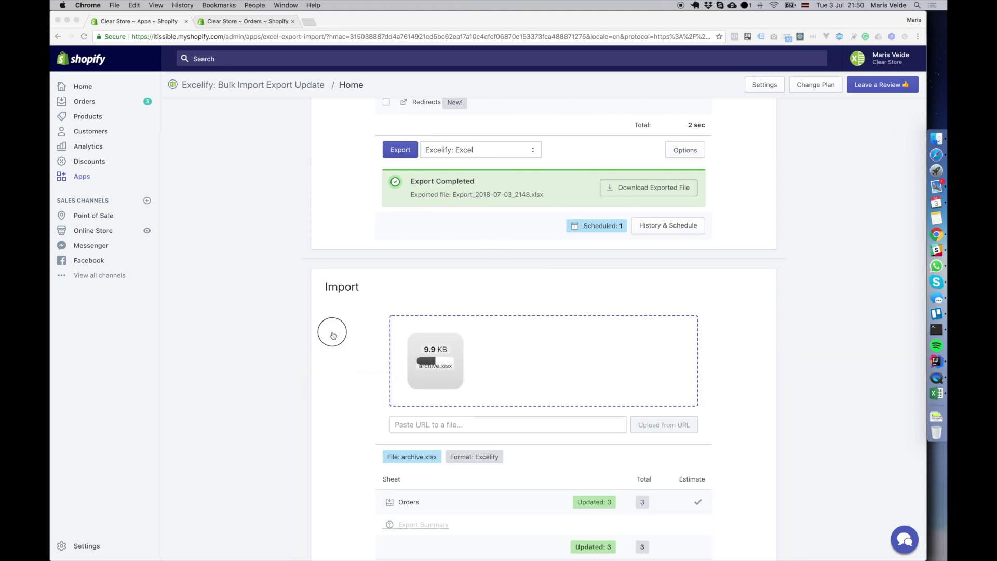
scroll(334, 337, "down", 3)
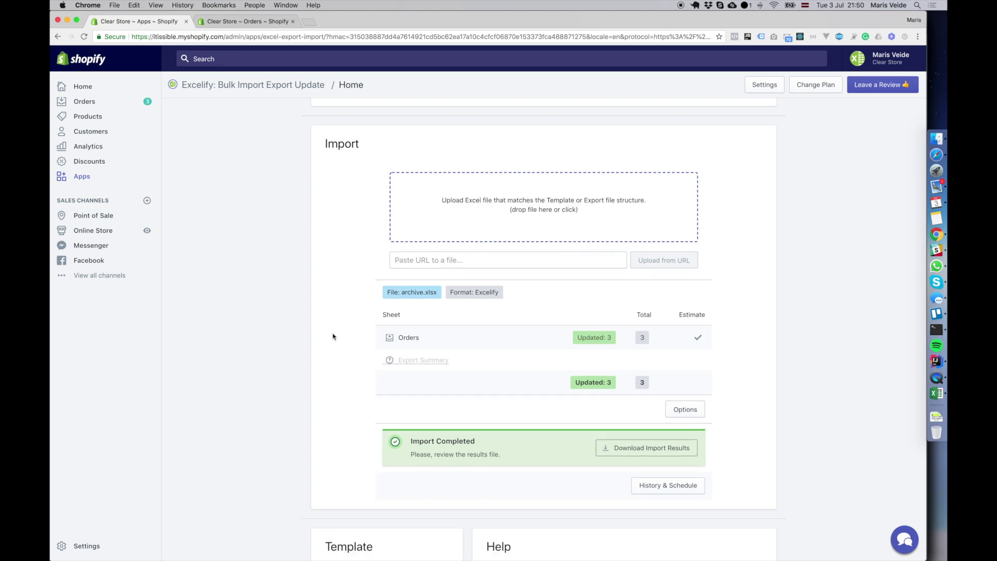
left_click(400, 290)
left_click(238, 19)
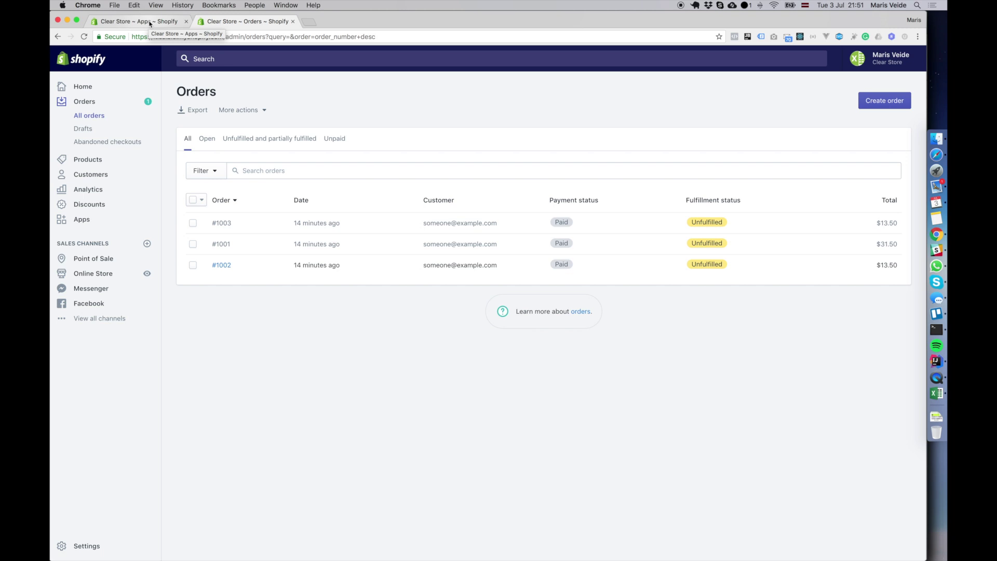
- Check order #1003 shows Archived, then return to Excelify's import results with 2 orders updated
left_click(222, 223)
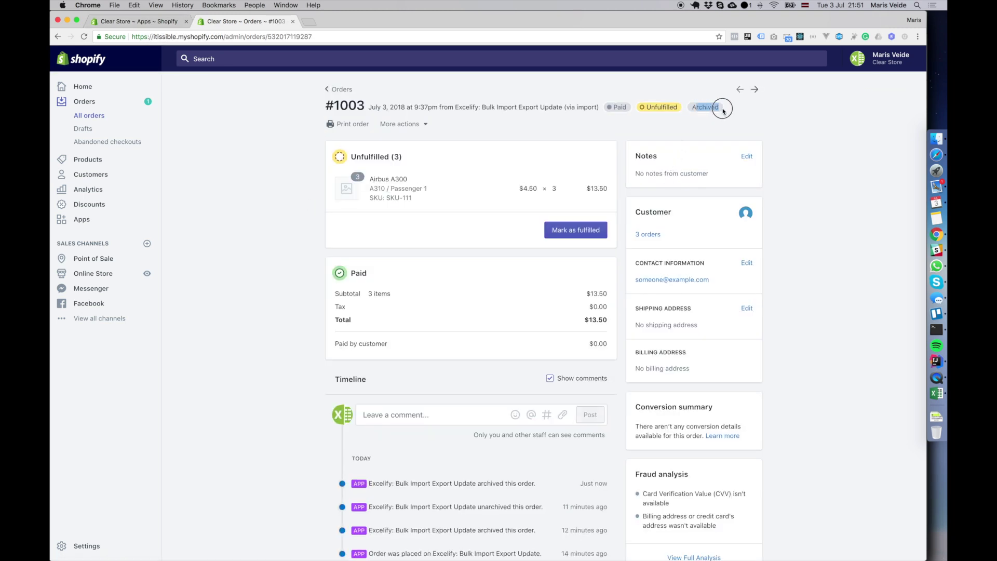
left_click(341, 89)
left_click(136, 21)
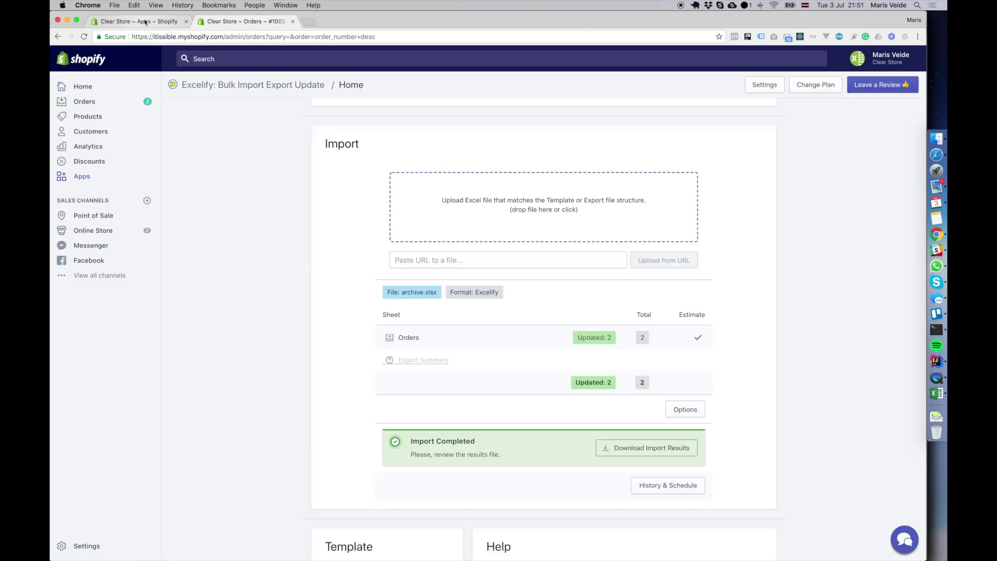
scroll(468, 249, "up", 5)
scroll(469, 250, "up", 2)
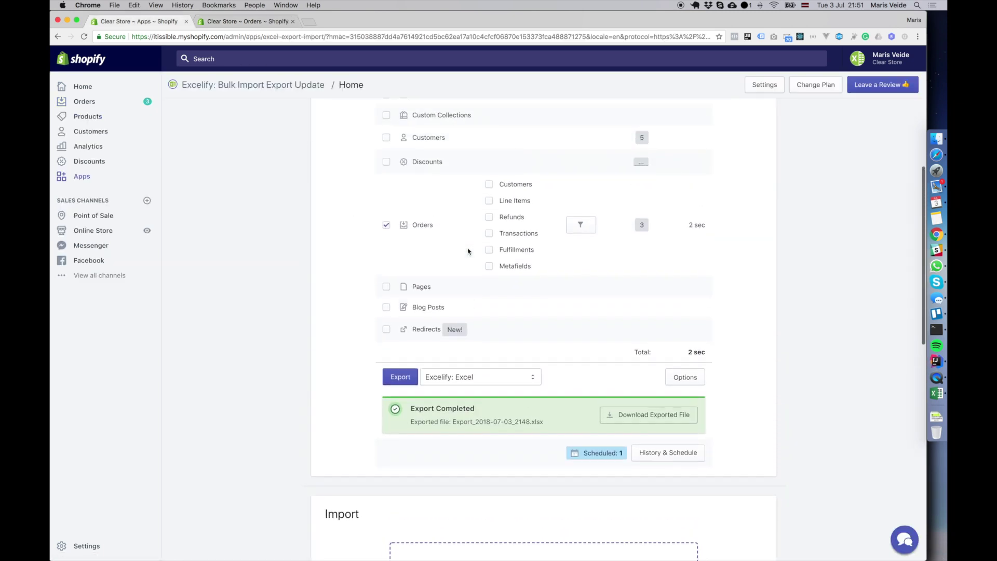
scroll(485, 296, "down", 8)
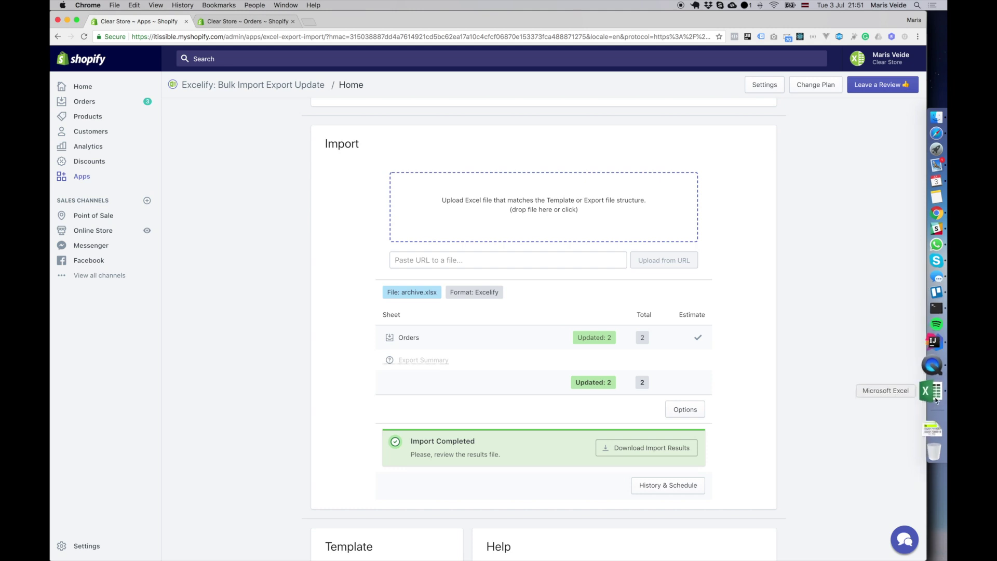
- In archive.xlsx, clear #1003's Closed At date and delete the #1001 row
left_click(935, 399)
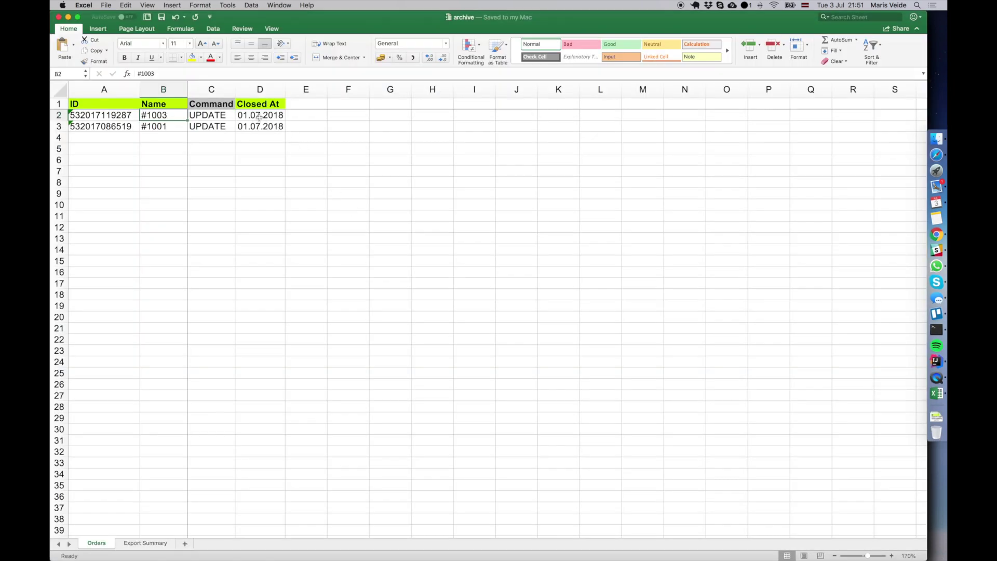
left_click(257, 128)
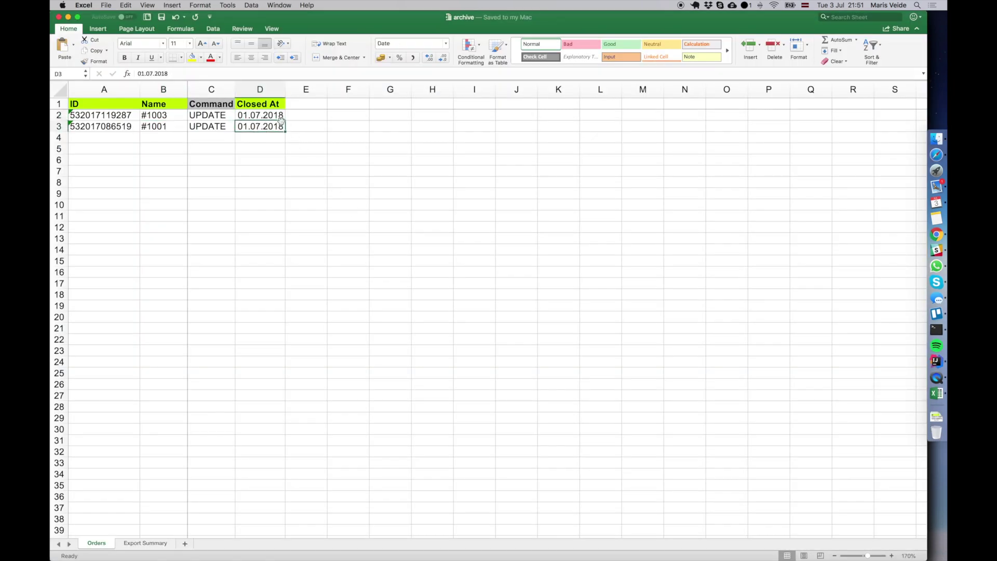
key("Up")
key("Delete")
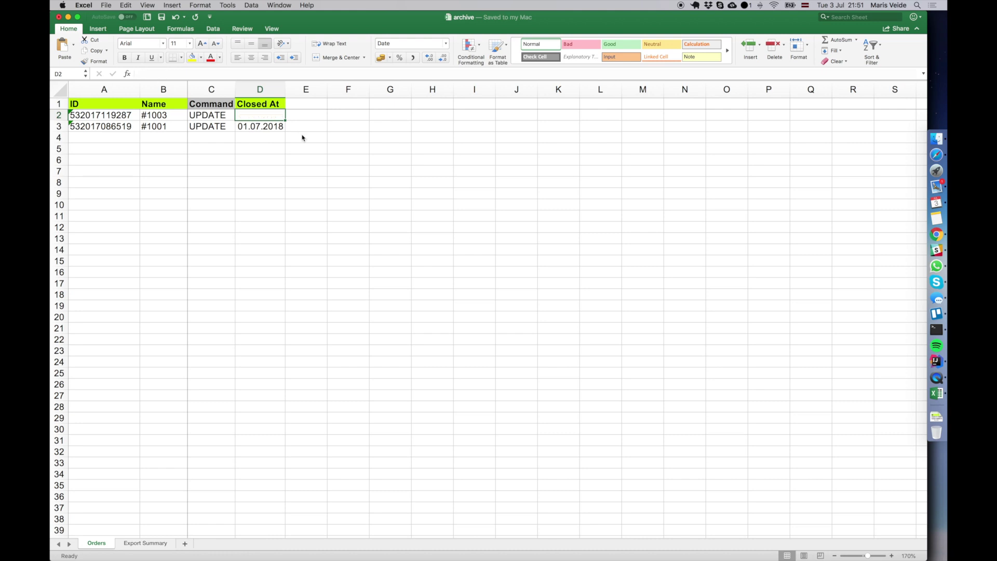
right_click(61, 127)
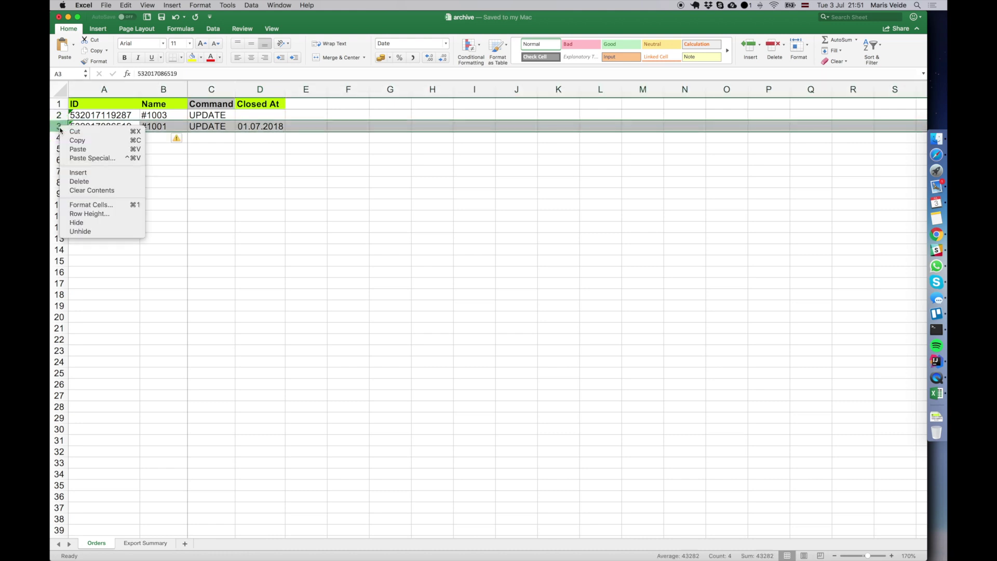
left_click(232, 162)
left_click(253, 116)
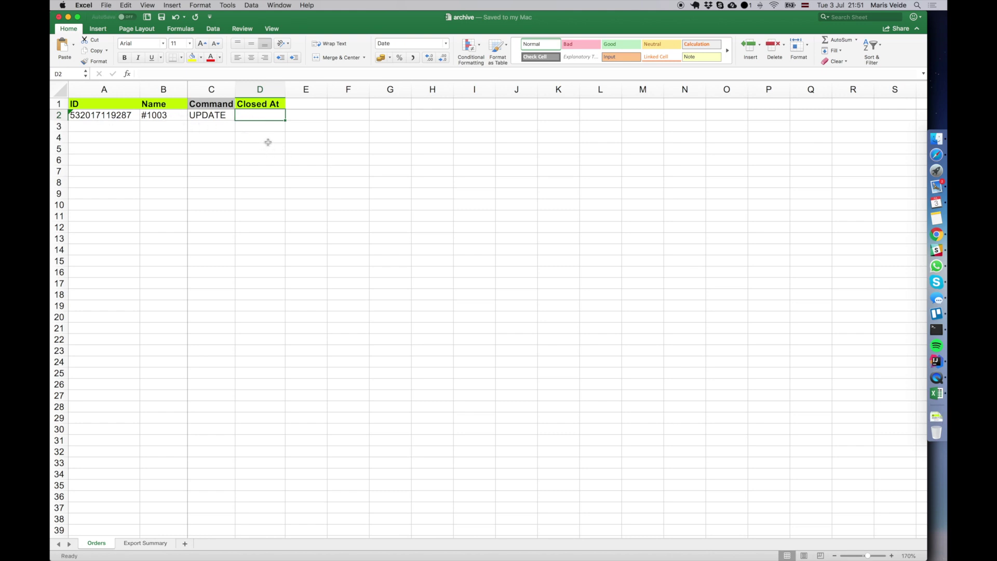
key("super+Tab")
- Upload the revised archive.xlsx from Downloads, import it, and view the Orders list
left_click(509, 230)
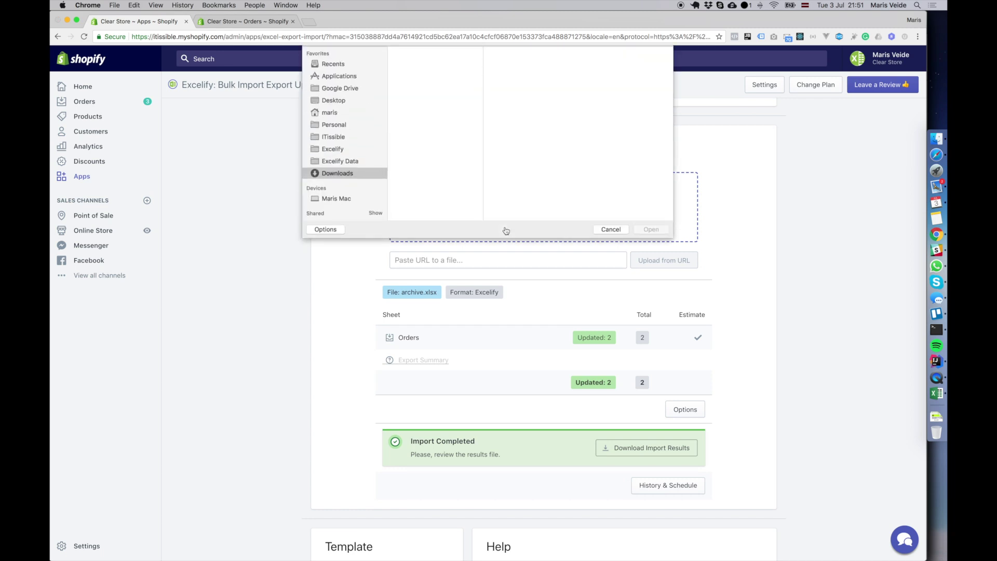
left_click(430, 70)
key("Return")
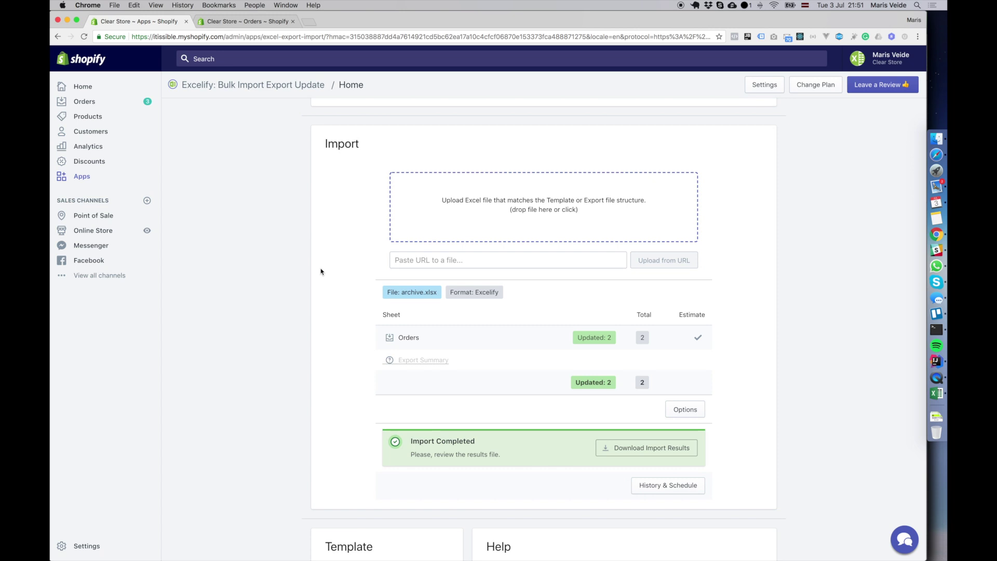
left_click(398, 290)
left_click(236, 22)
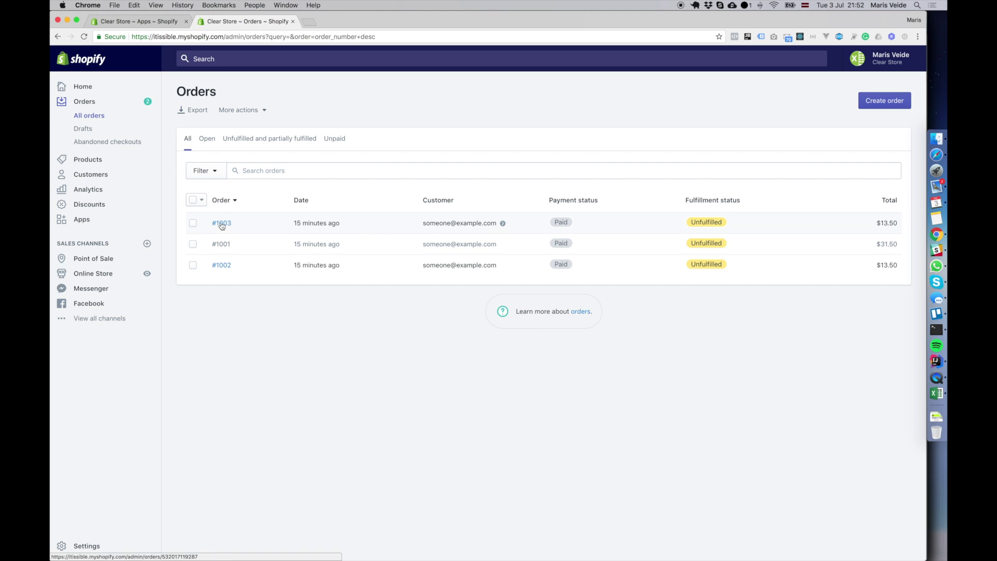
left_click(222, 225)
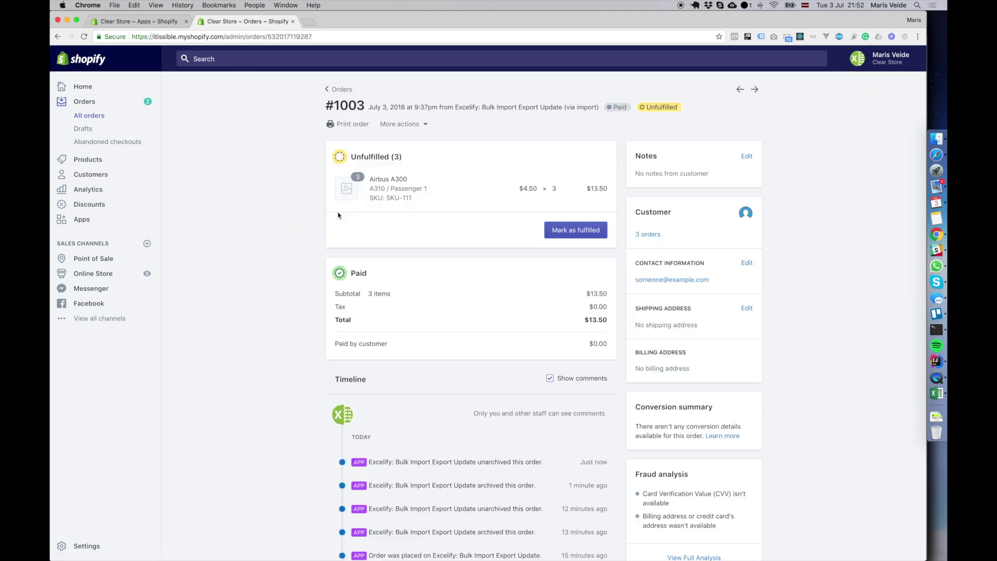
left_click(340, 89)
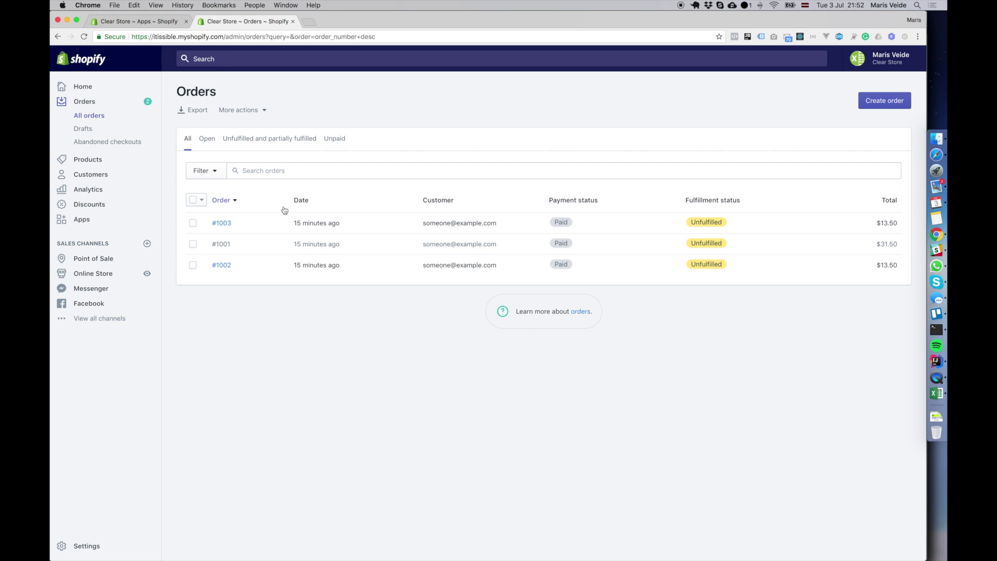